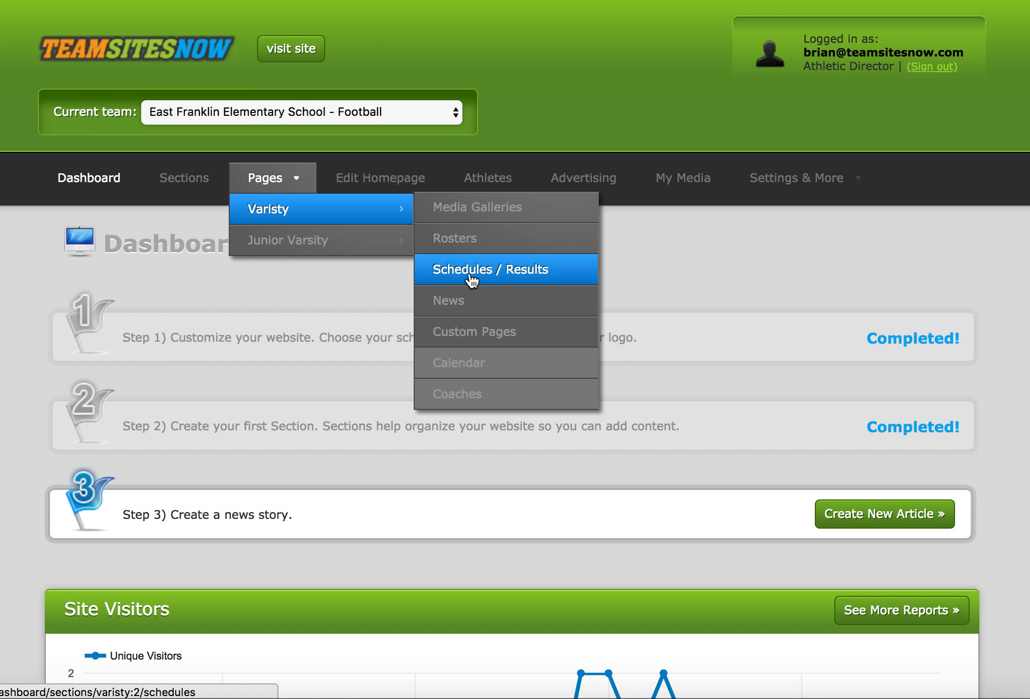
Start the first schedule for the Varisty section, choosing to import its events from Google Calendar.
click(471, 281)
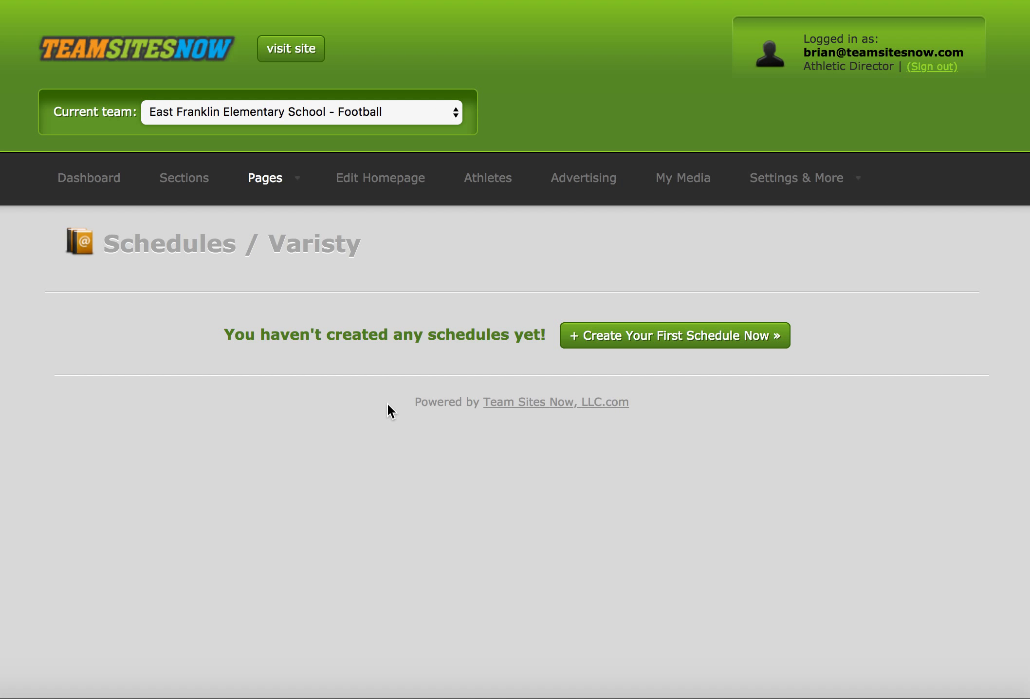
click(703, 342)
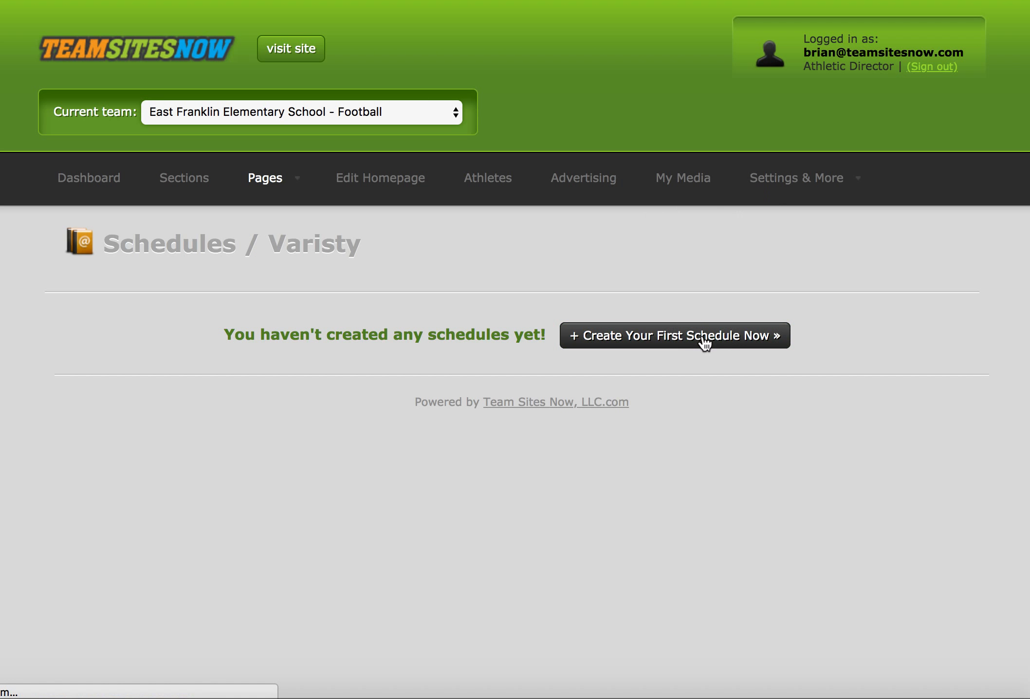
scroll(646, 398, down, 5)
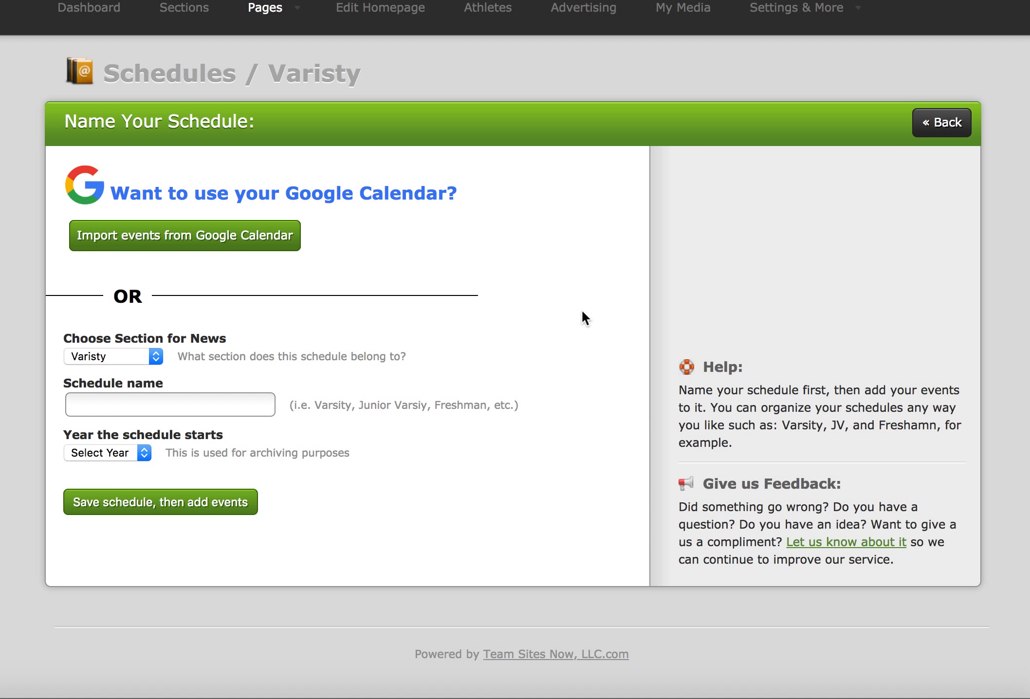
click(171, 246)
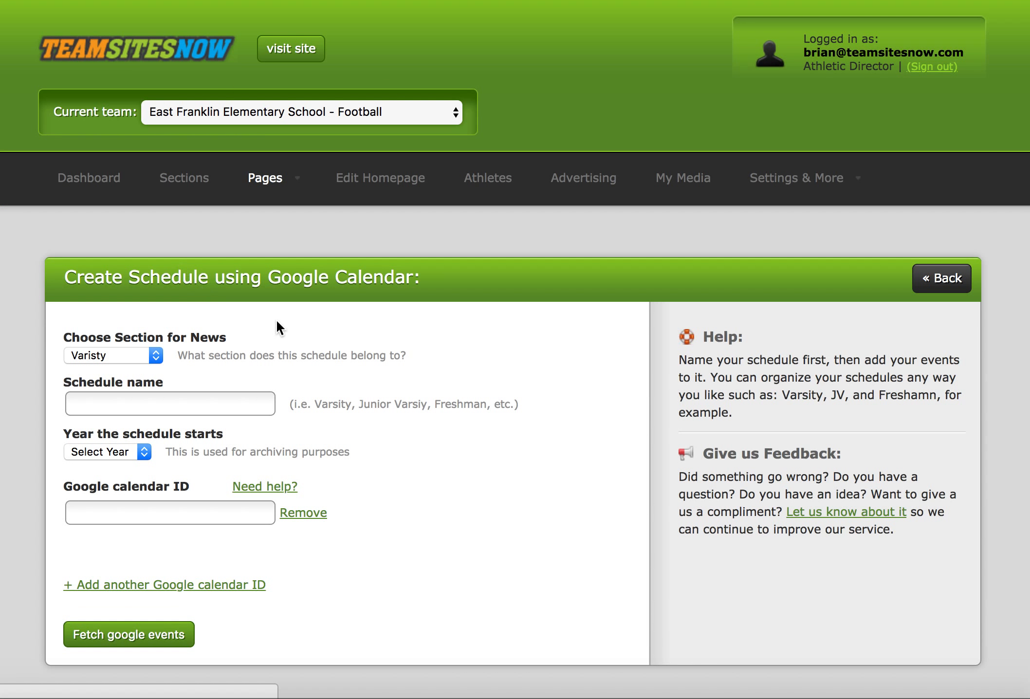
Name the schedule Varsity and set the year it starts to 2018.
right_click(184, 400)
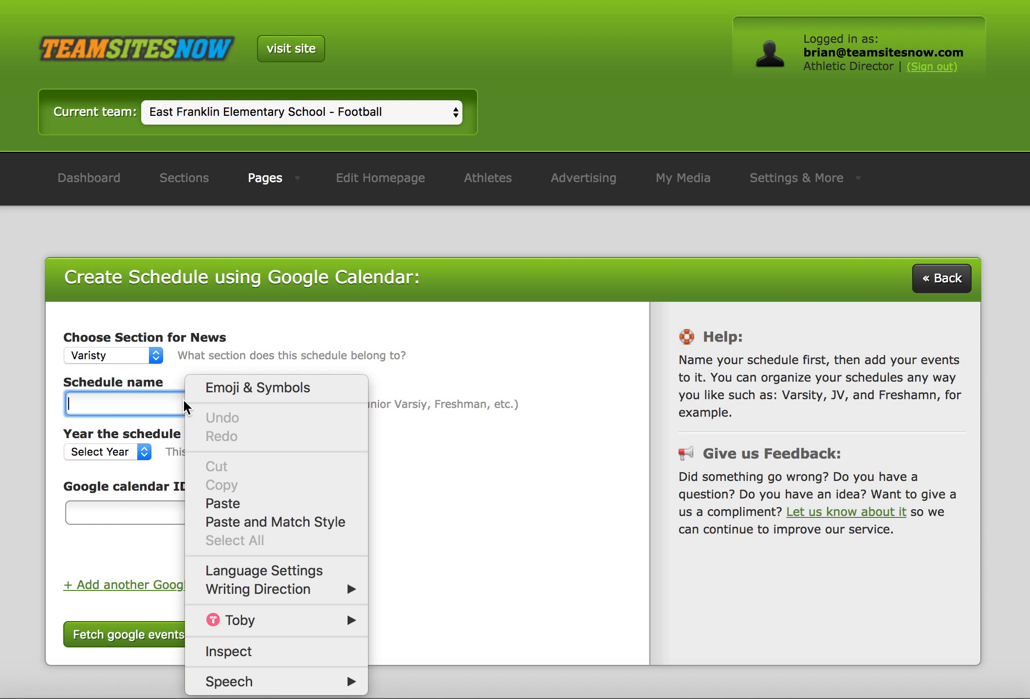
click(131, 401)
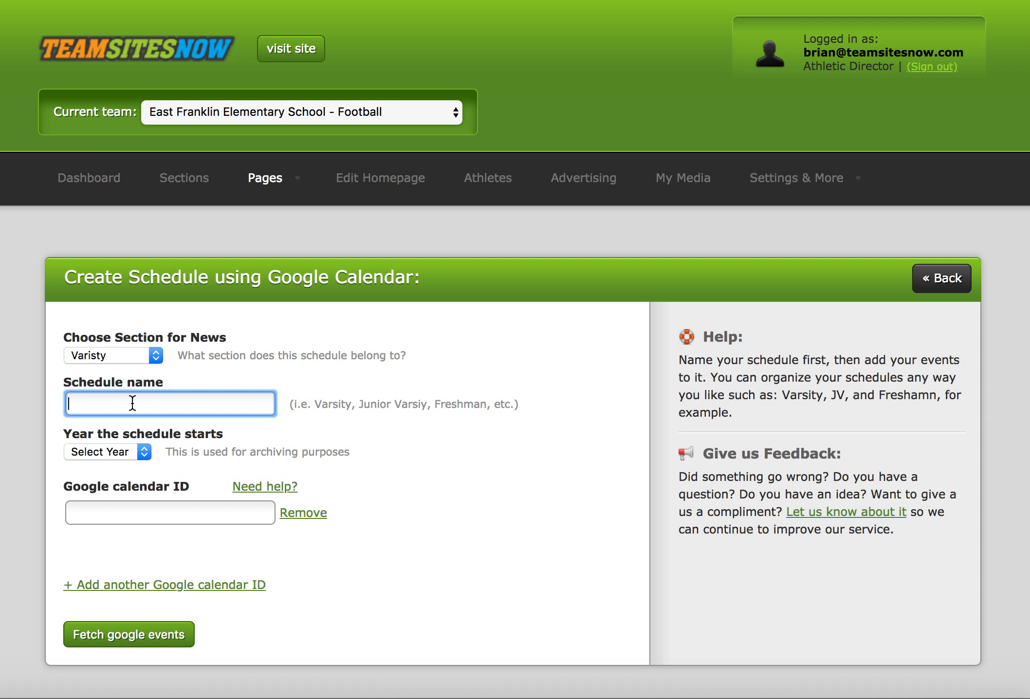
text(Varisty)
key(BackSpace)
key(BackSpace)
key(BackSpace)
key(BackSpace)
text(sity)
click(127, 447)
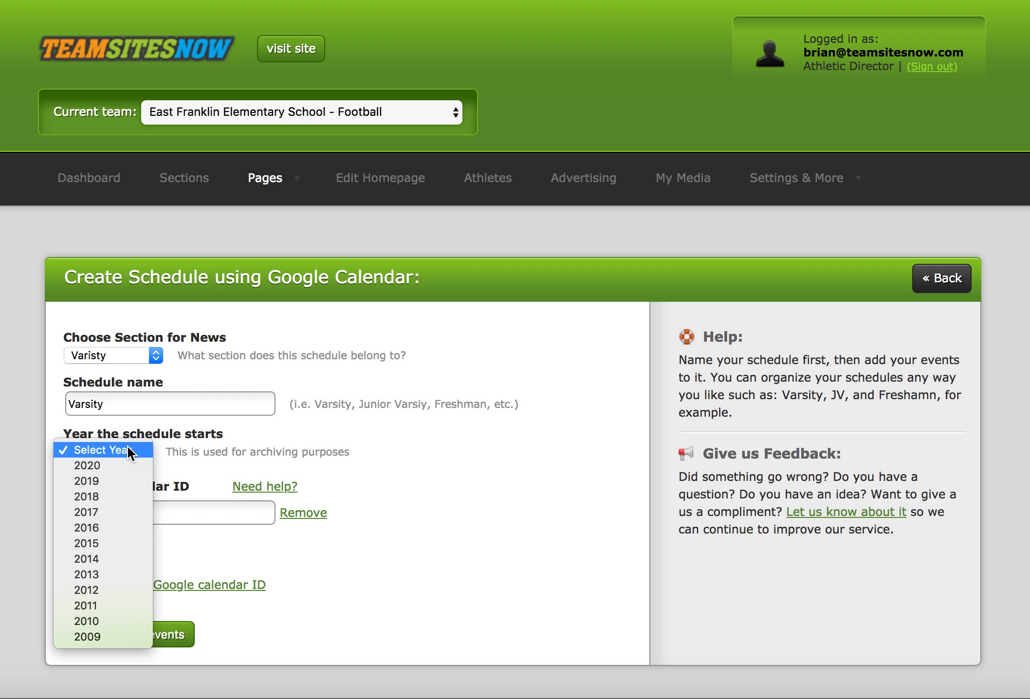
click(117, 496)
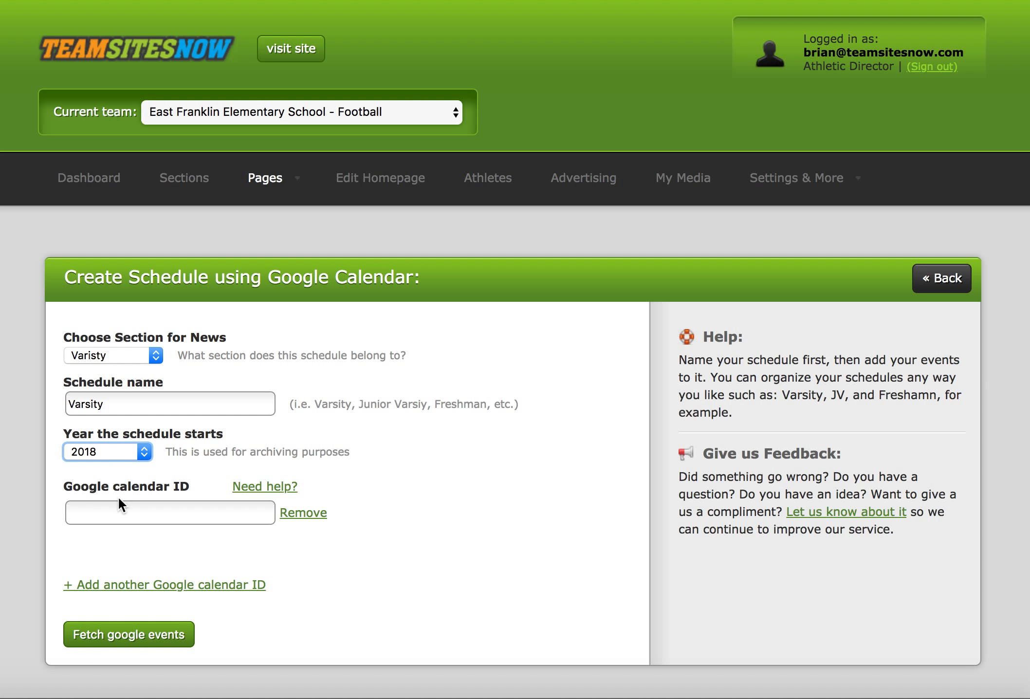
Read through the help on finding a Google calendar ID, including the sharing and calendar details instructions.
click(117, 505)
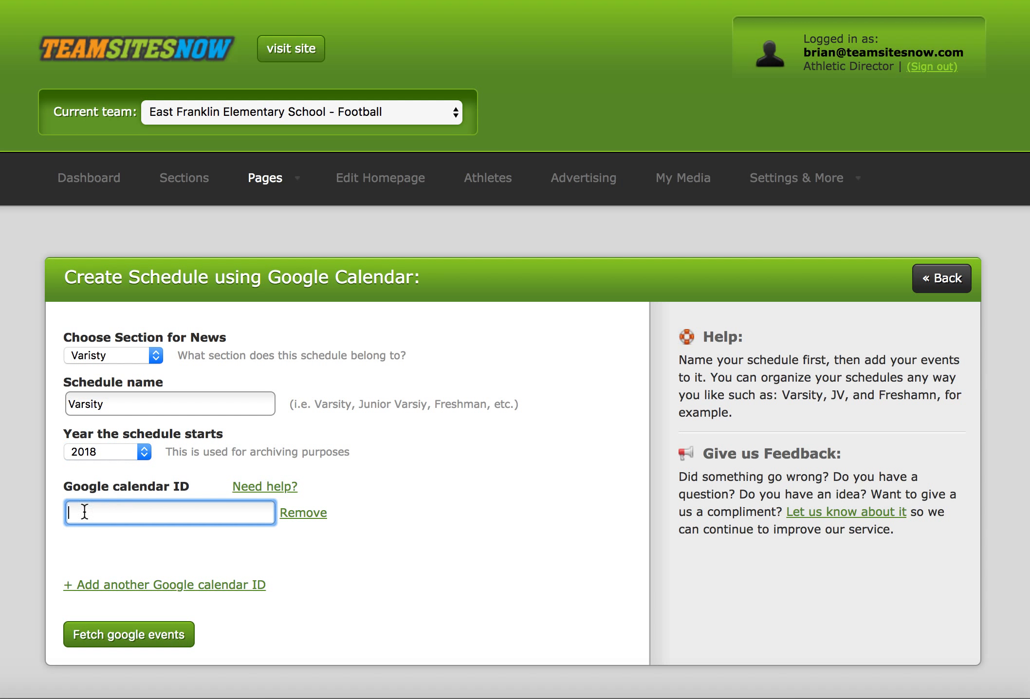
scroll(151, 492, down, 1)
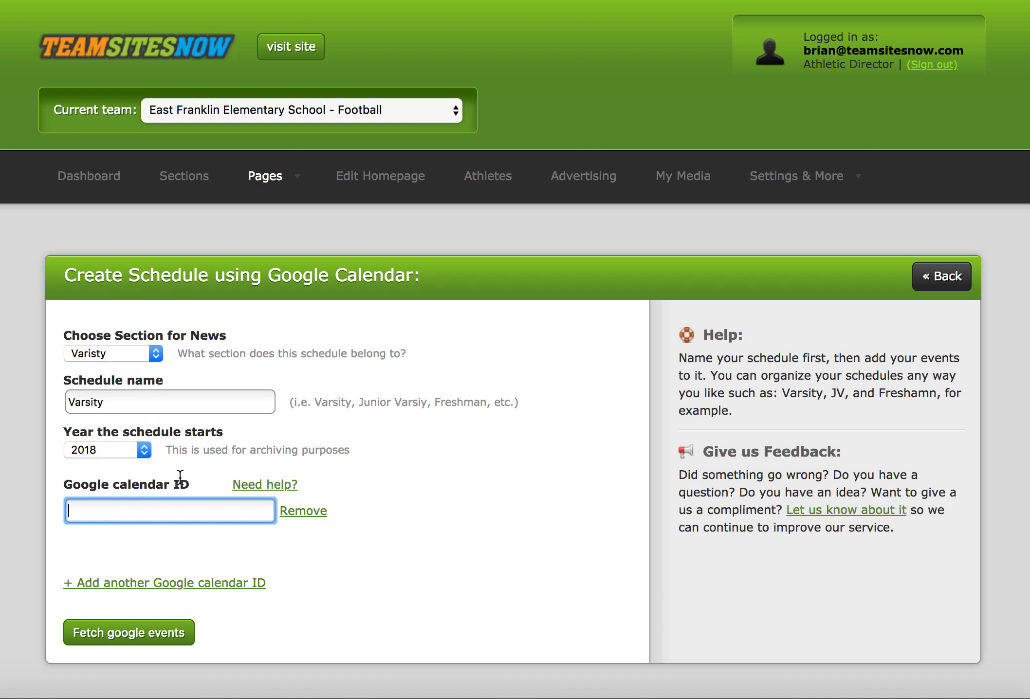
click(295, 0)
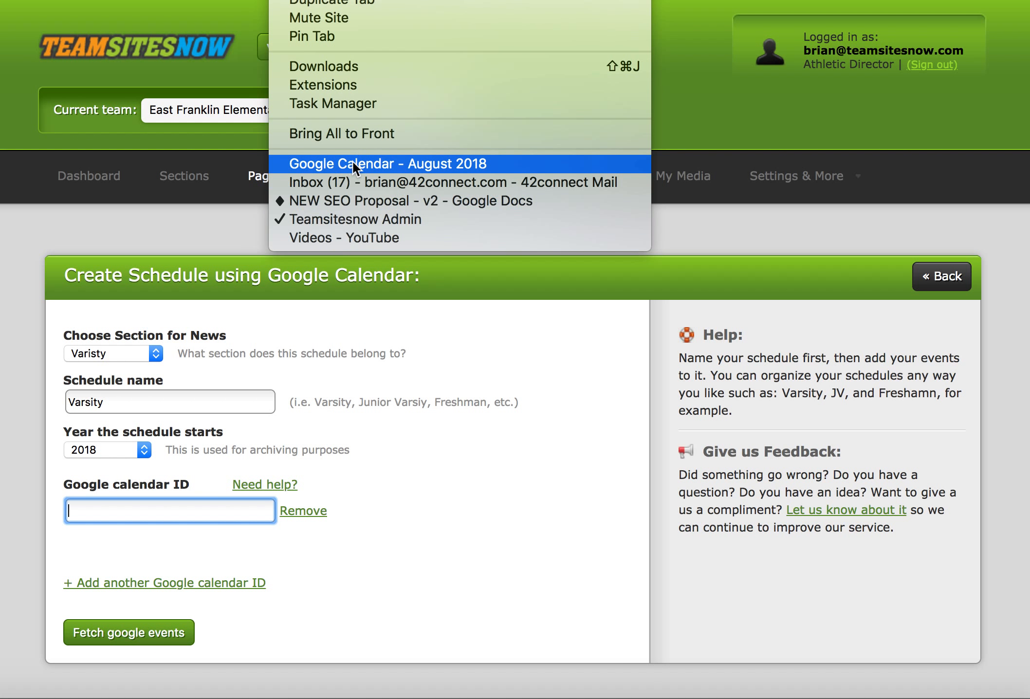
click(483, 583)
click(275, 484)
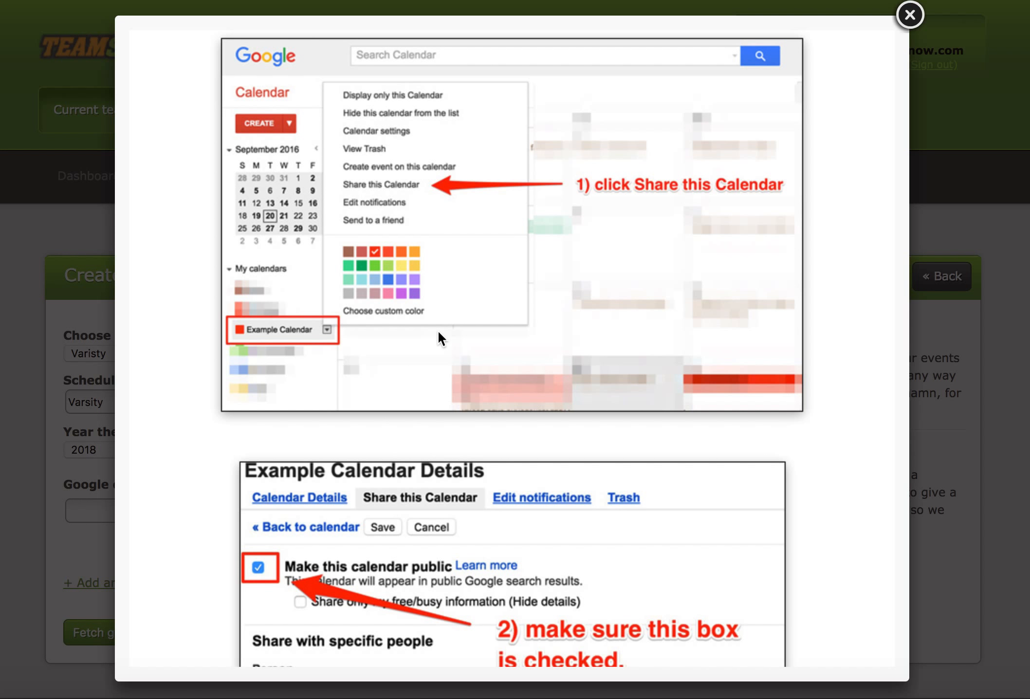
scroll(437, 331, down, 10)
scroll(437, 330, down, 15)
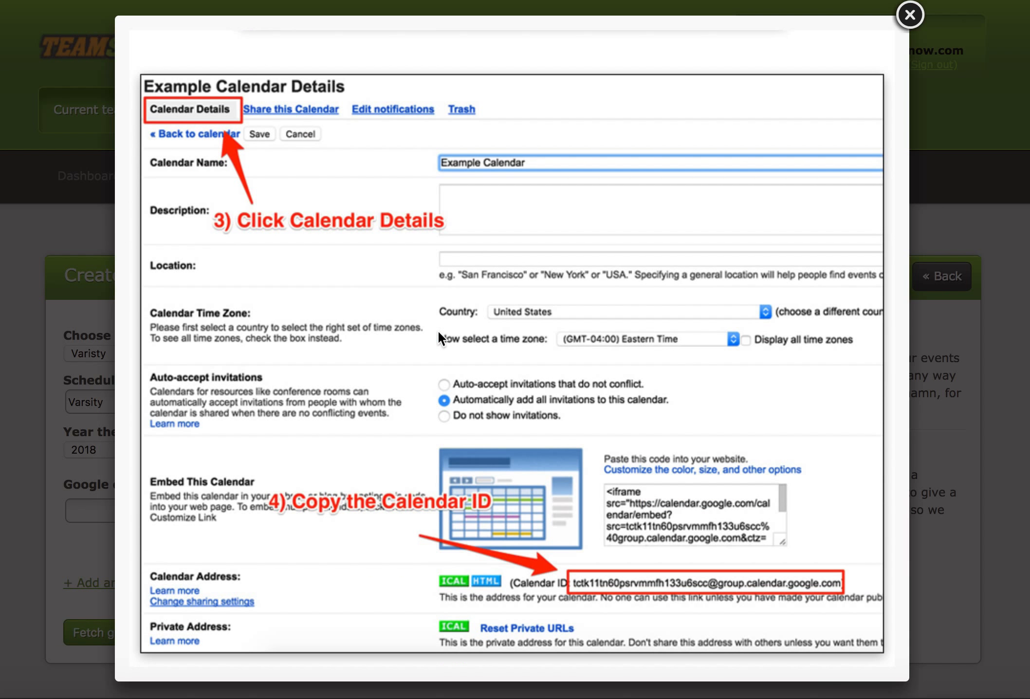
scroll(438, 330, up, 20)
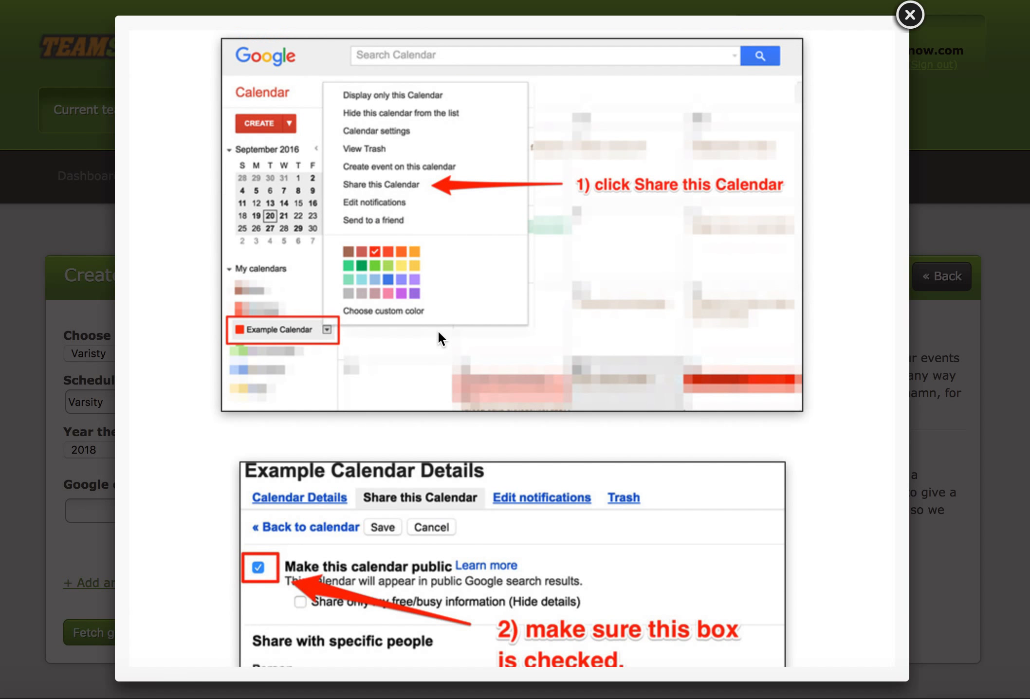
click(910, 15)
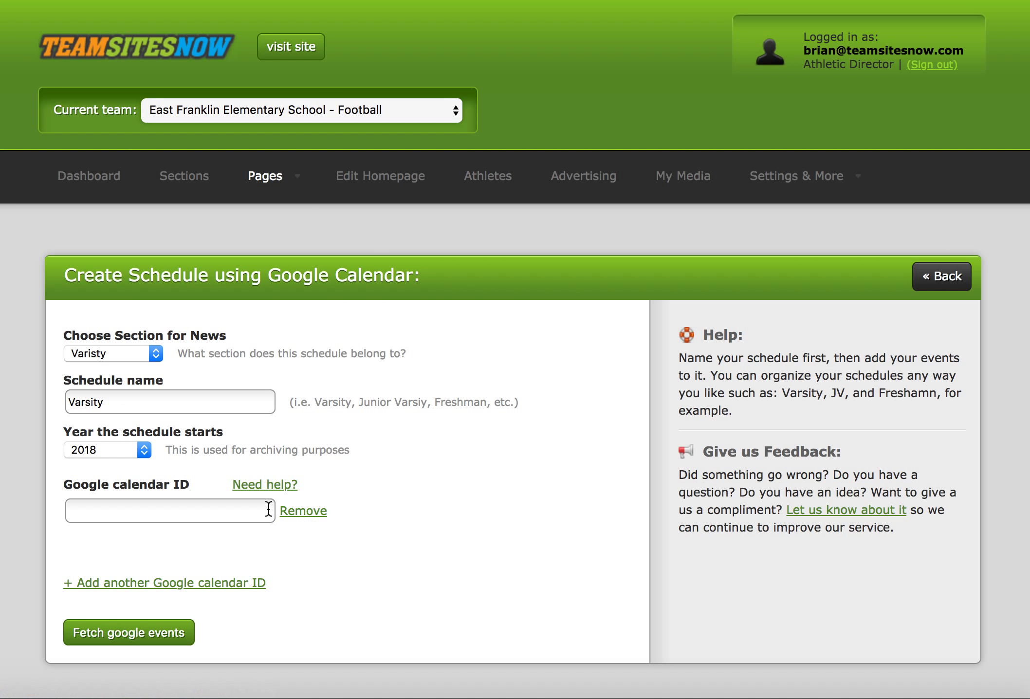
Switch to the Google Calendar window and open the settings and sharing options of the TeamSitesNow calendar.
click(296, 0)
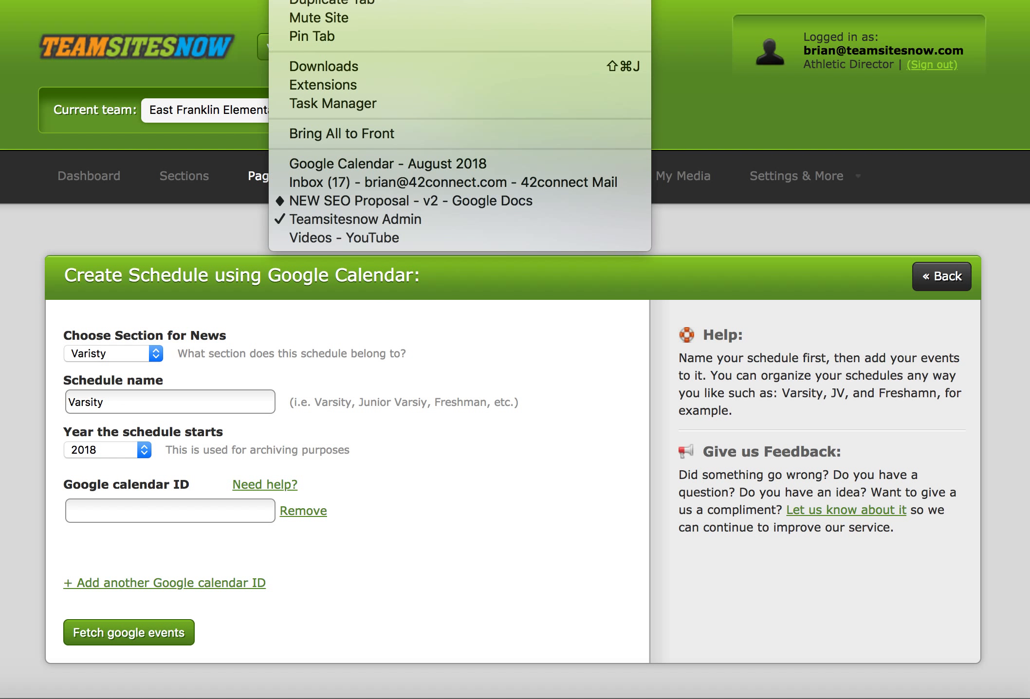
click(343, 165)
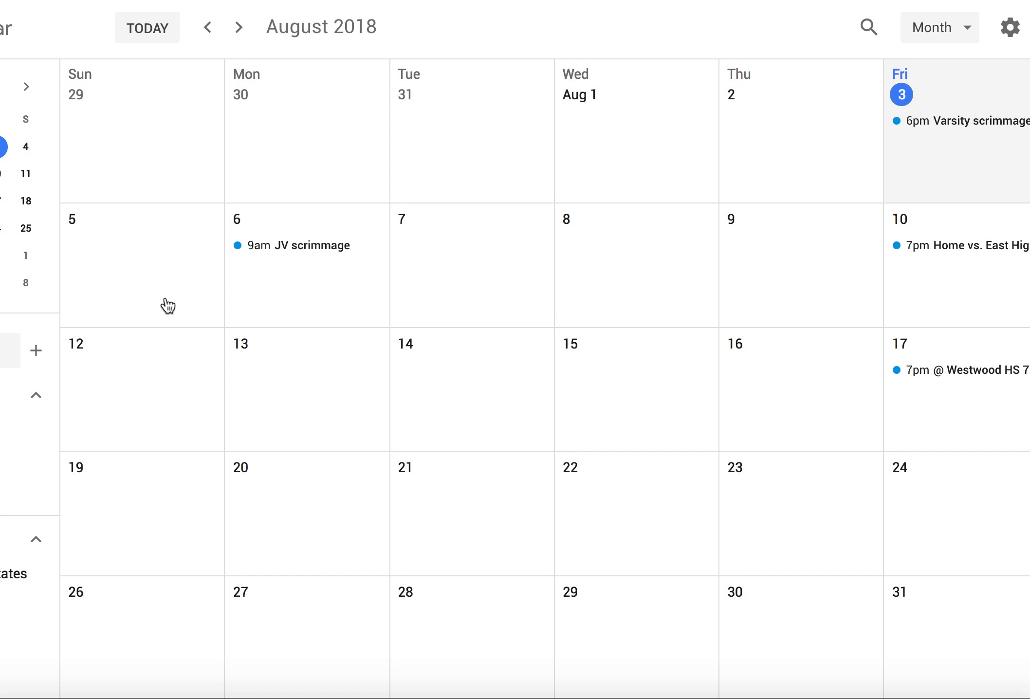
key(k)
key(k)
key(j)
key(j)
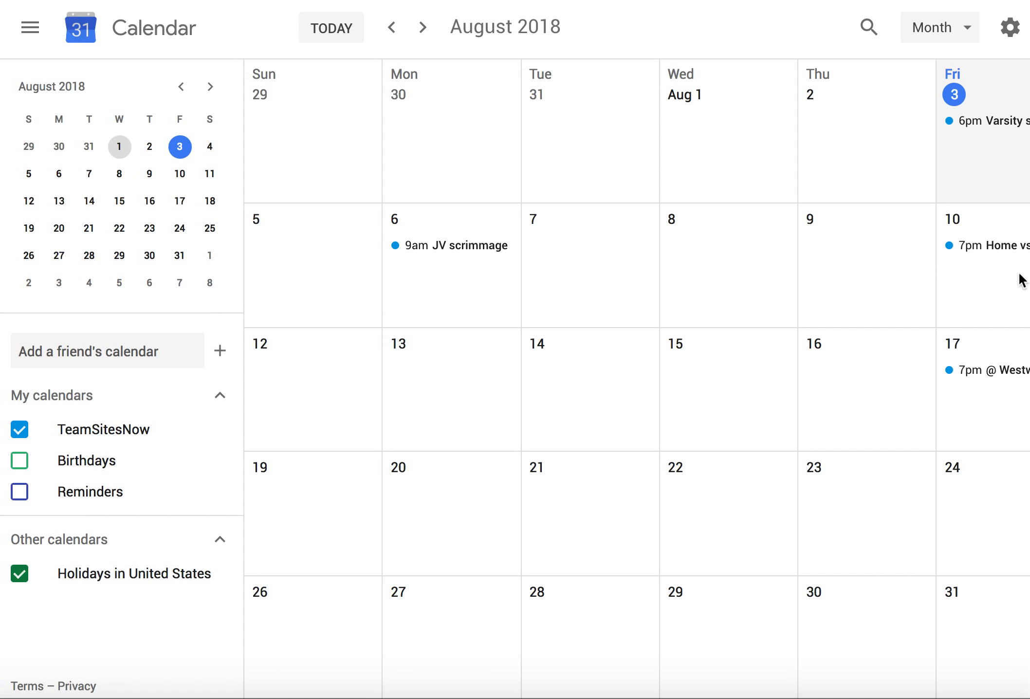
drag(1029, 285, 1028, 293)
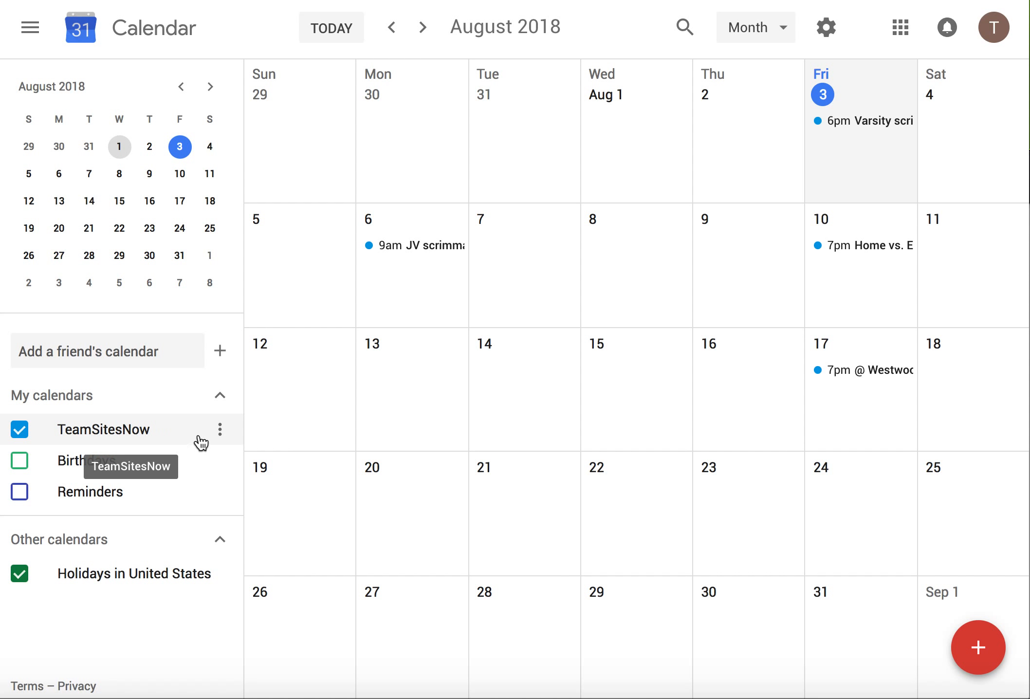
click(220, 436)
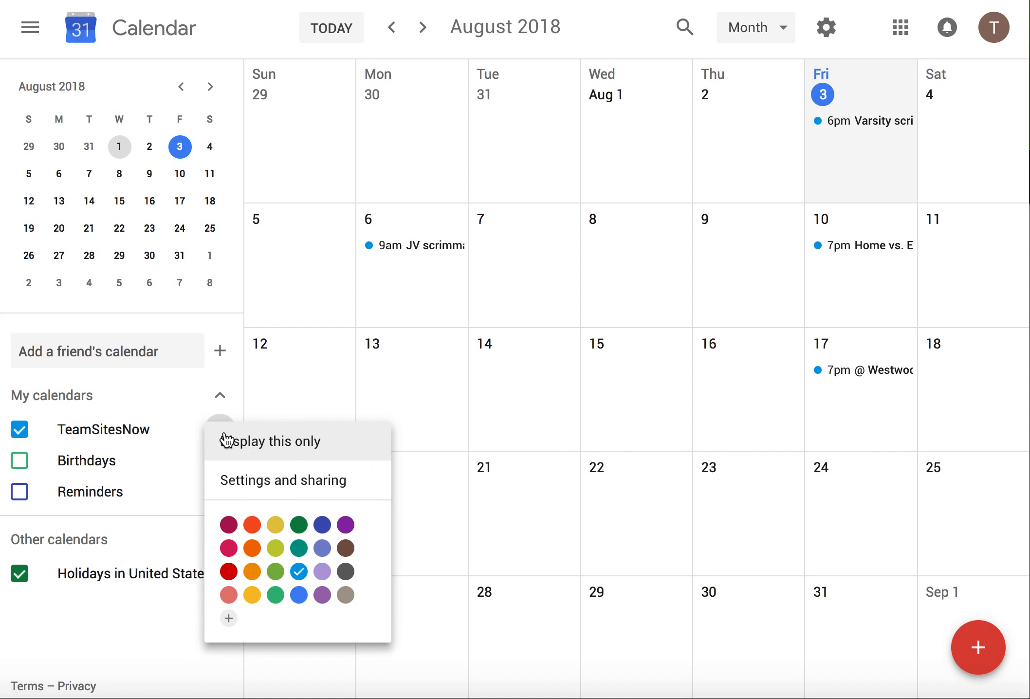
click(246, 483)
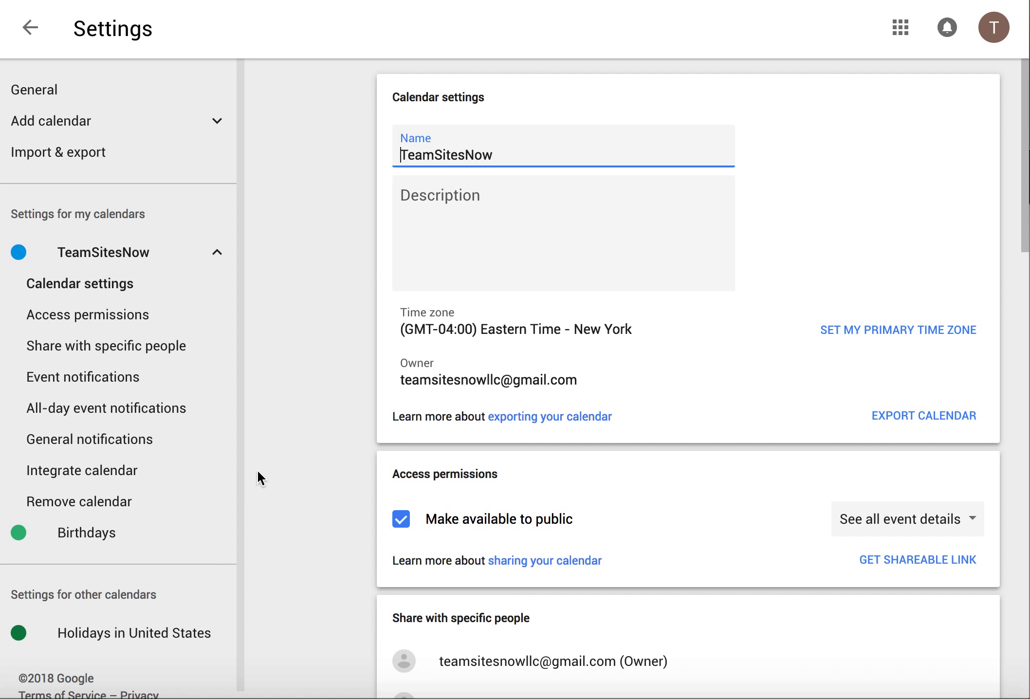
Turn the TeamSitesNow calendar's public availability off and back on, accepting the visibility warning.
scroll(419, 416, down, 3)
click(402, 379)
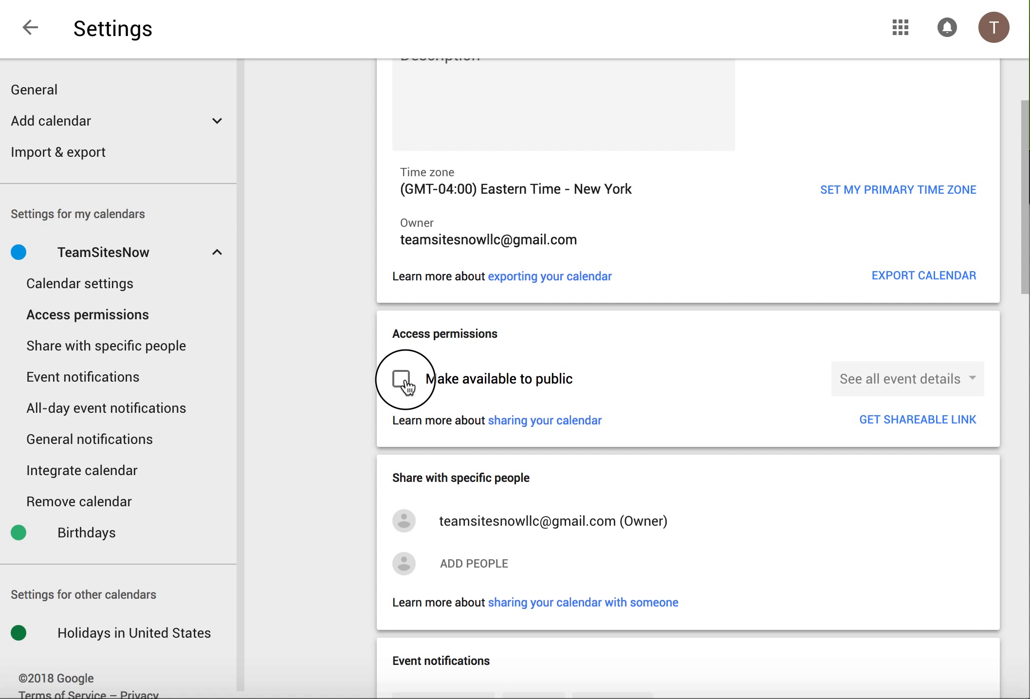
click(402, 379)
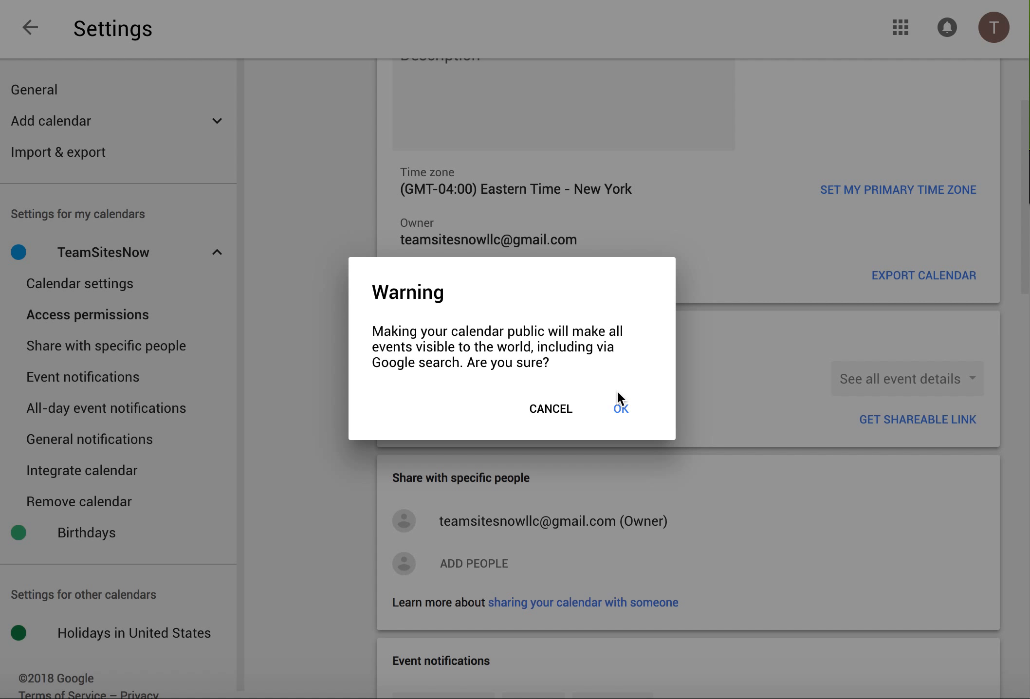
click(625, 415)
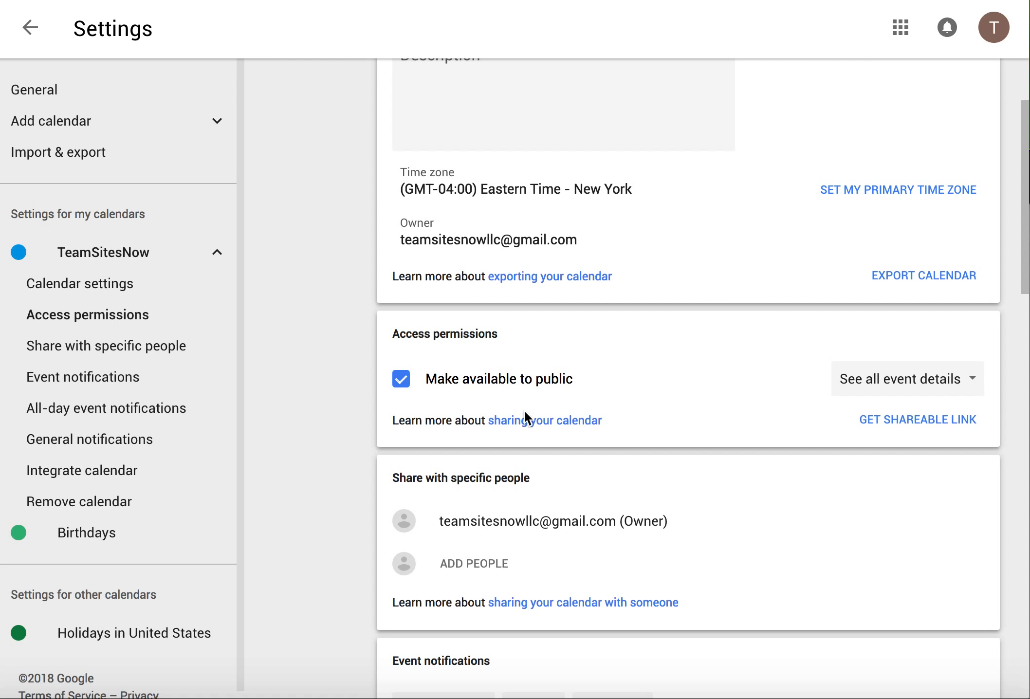
Copy the calendar ID from the TeamSitesNow calendar's integration settings into the new schedule's Google calendar ID in Teamsitesnow Admin.
scroll(524, 410, down, 7)
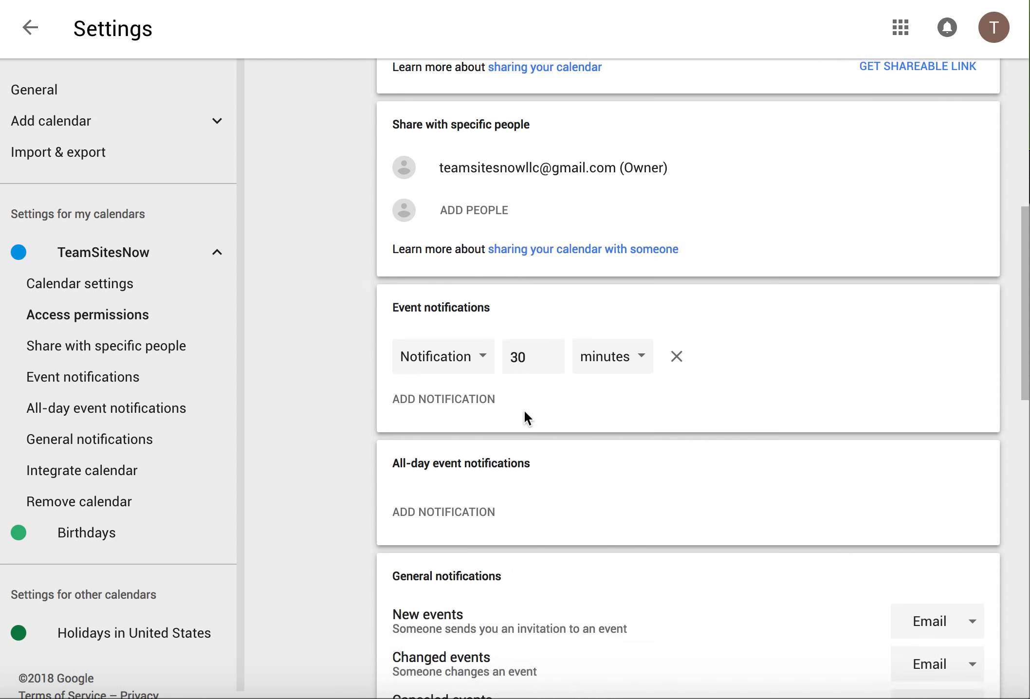
scroll(524, 412, down, 12)
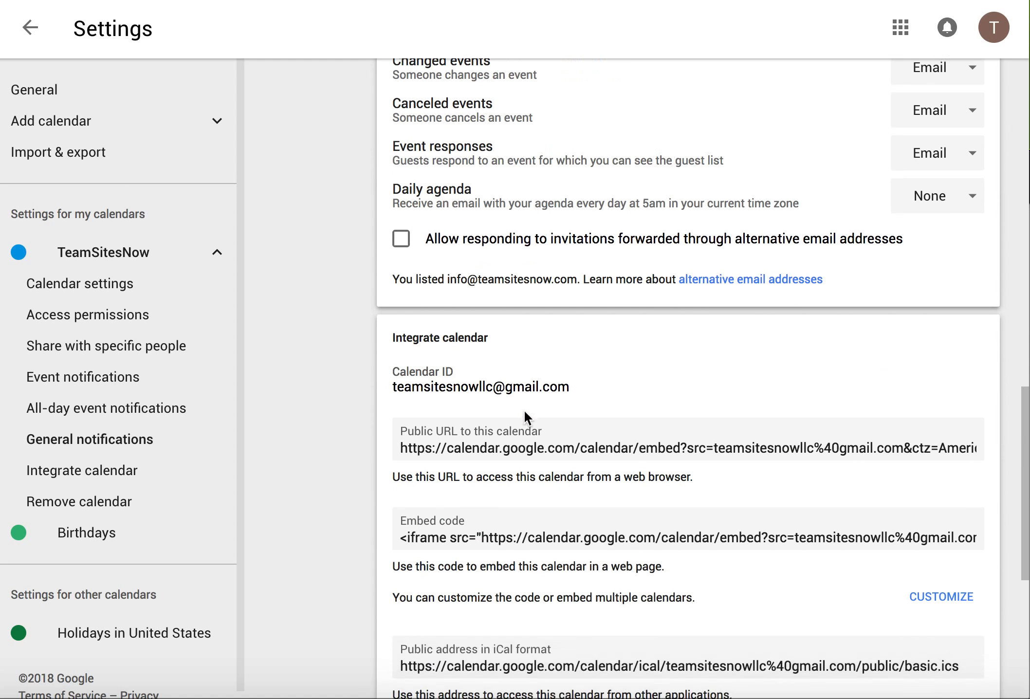
scroll(523, 415, down, 2)
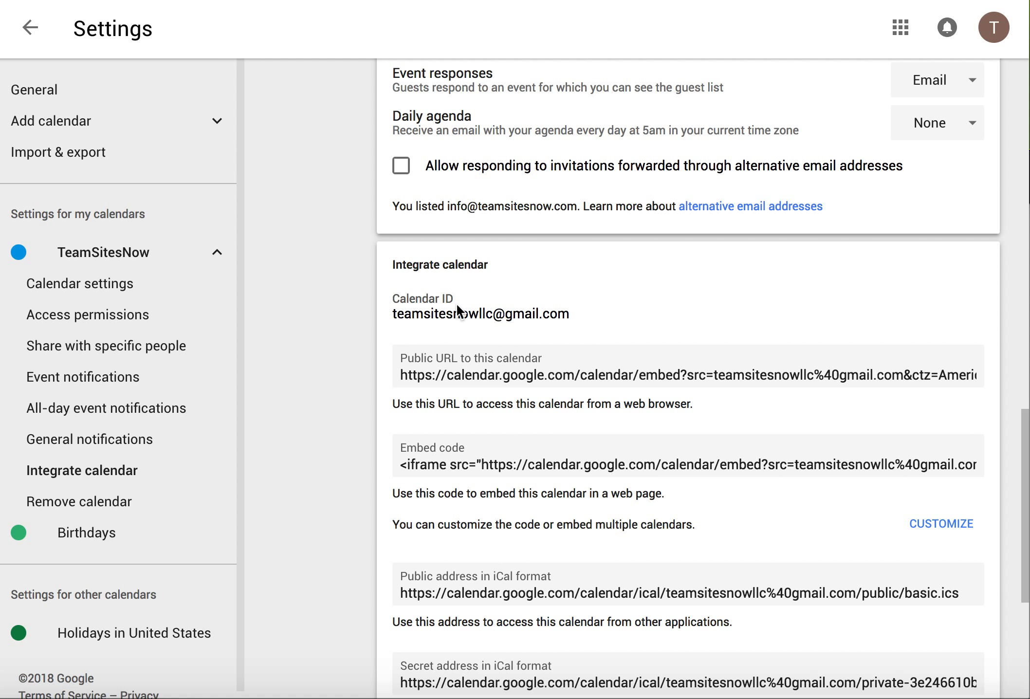
drag(393, 314, 566, 315)
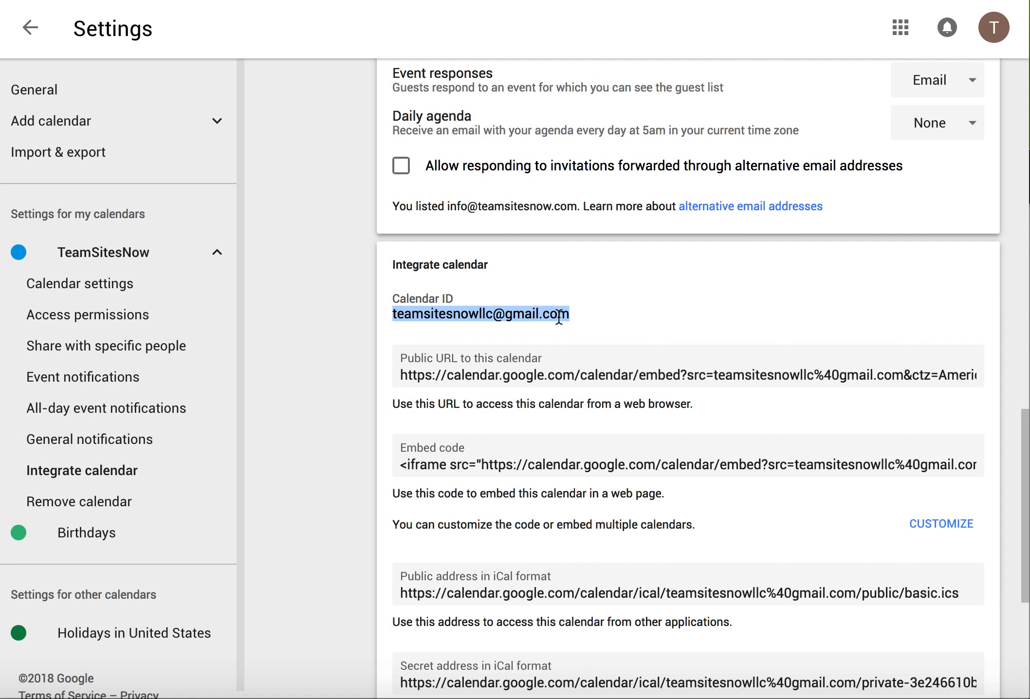
right_click(558, 315)
click(577, 356)
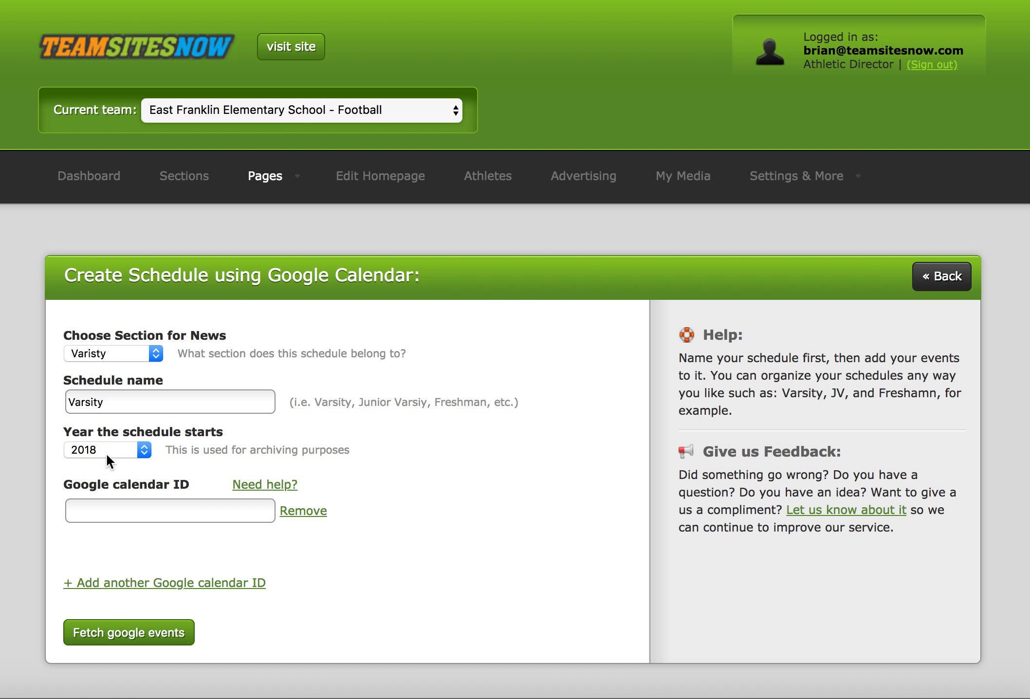
click(96, 510)
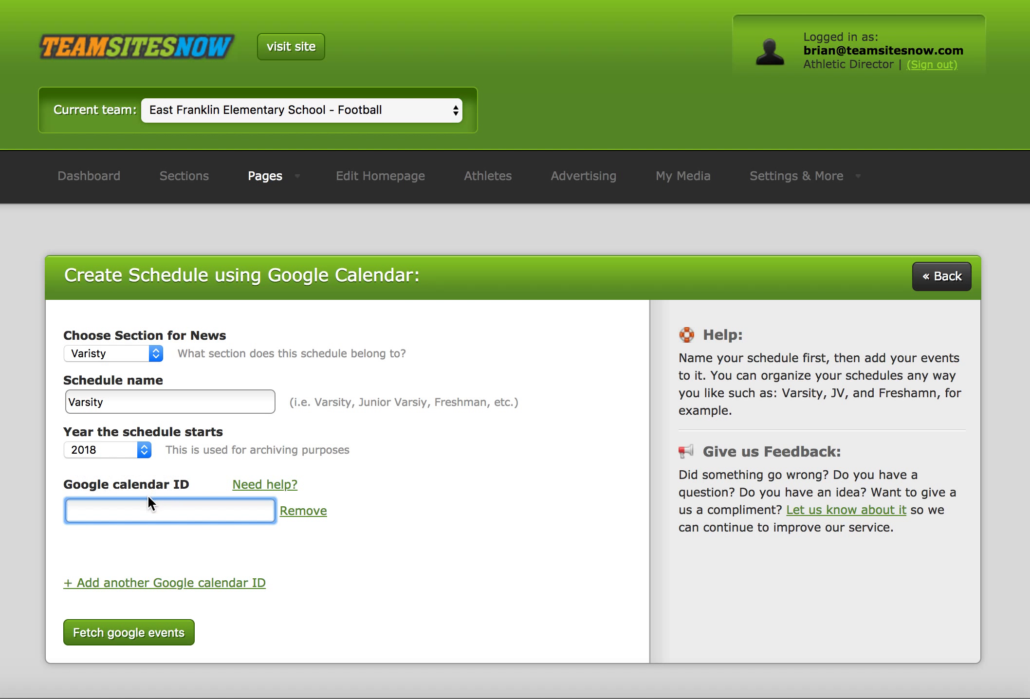
key(super+v)
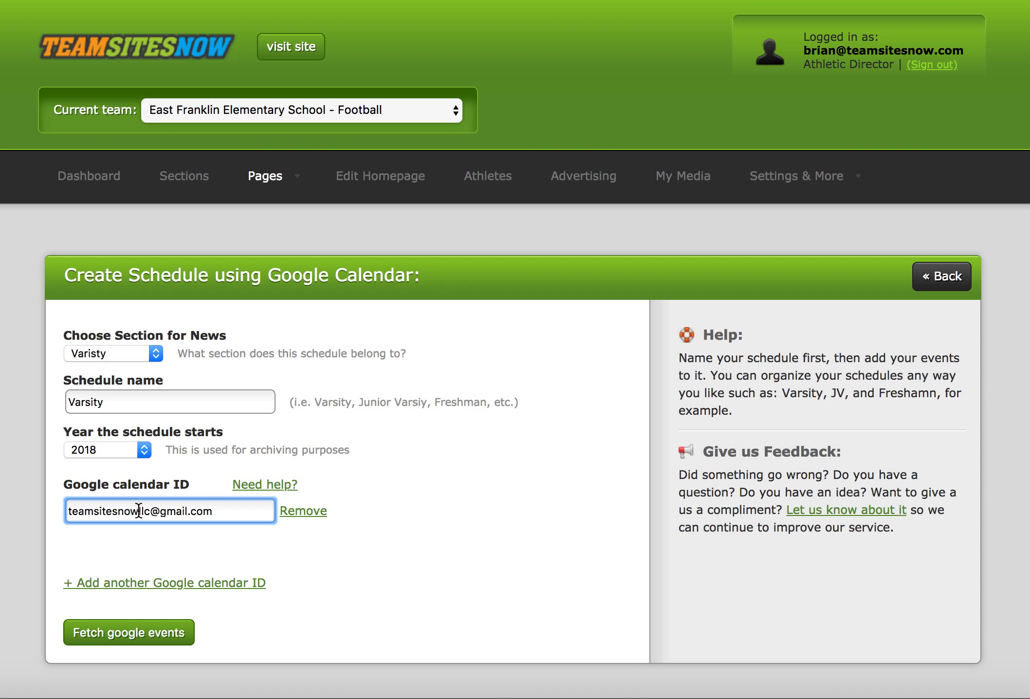
Fetch the Google events and add only Home vs. East High and @ Westwood HS 7:00pm to the schedule.
click(144, 638)
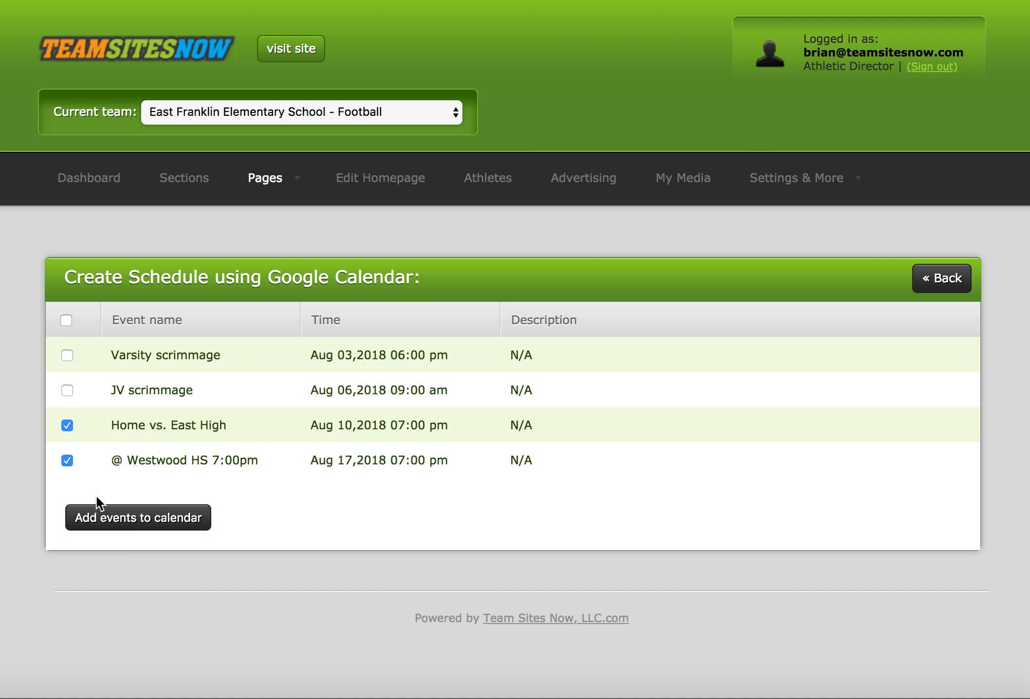
click(142, 521)
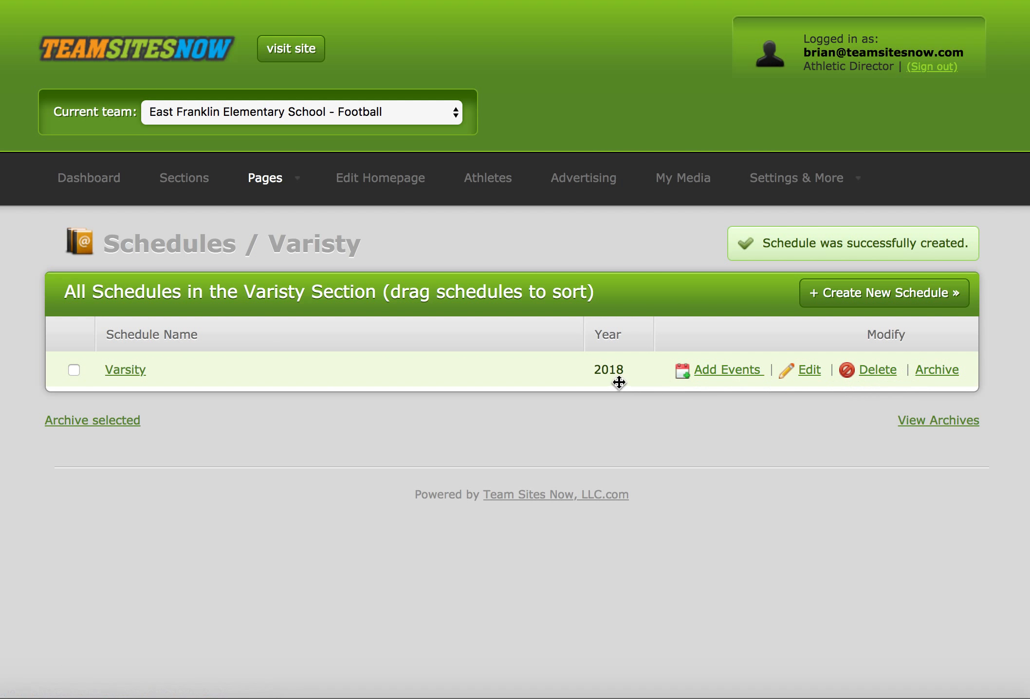
Visit the public football site and view the Varisty section's schedules and results.
click(274, 54)
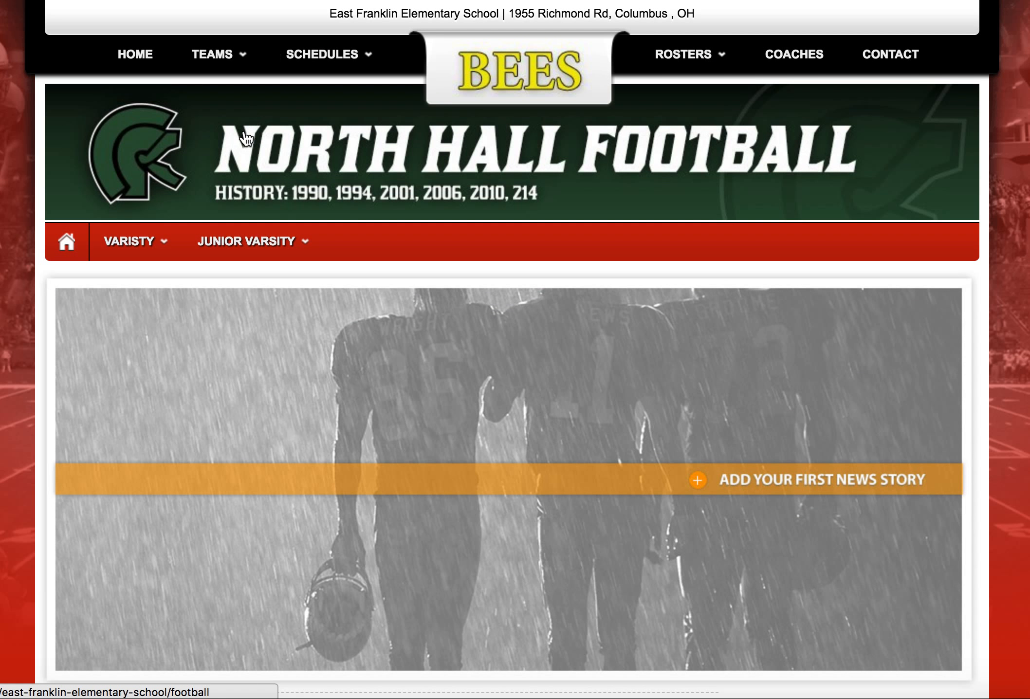
mouse_move(156, 241)
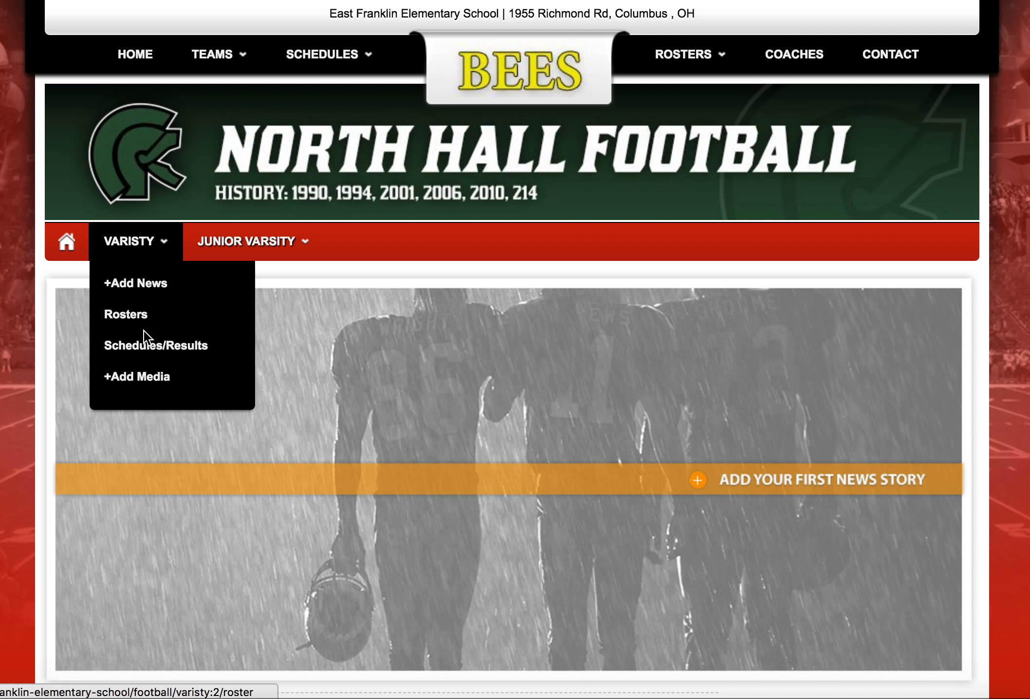
click(145, 344)
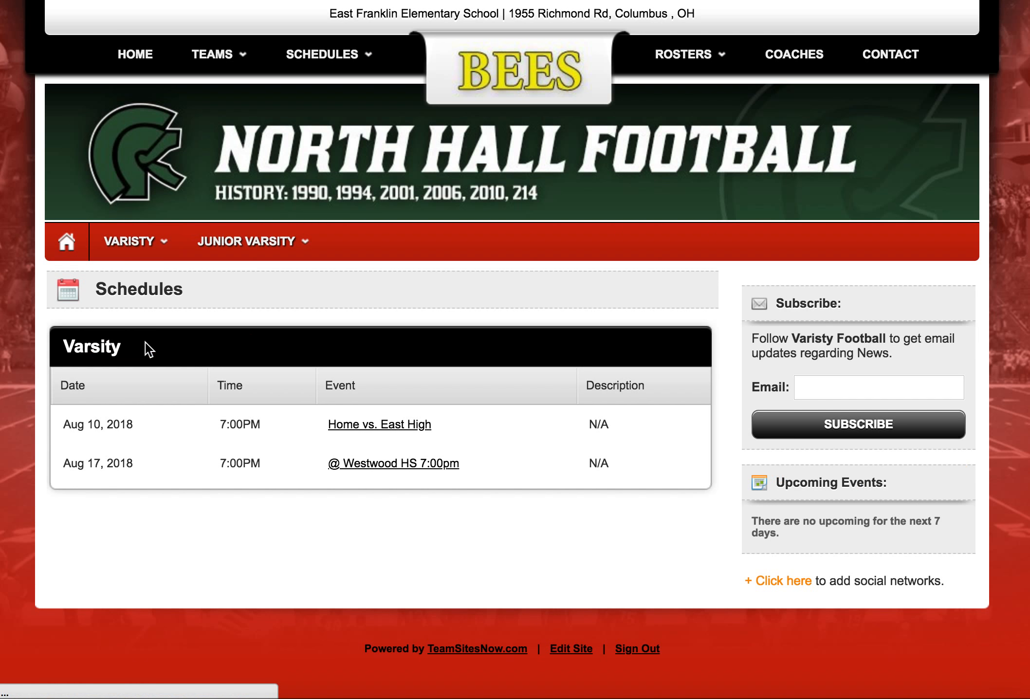